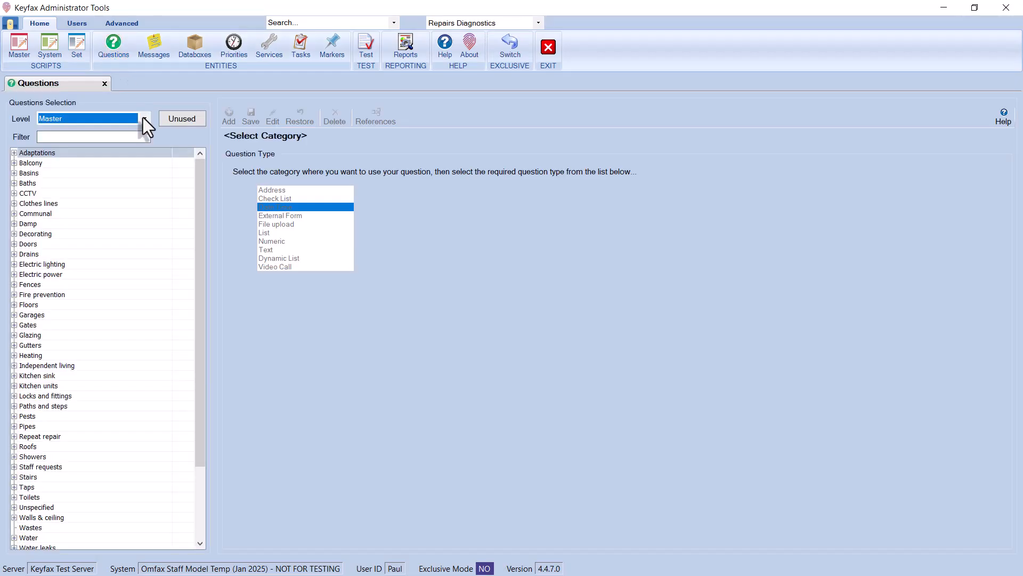
# - Switch the questions level to System and add a new Dynamic List question
pyautogui.click(144, 119)
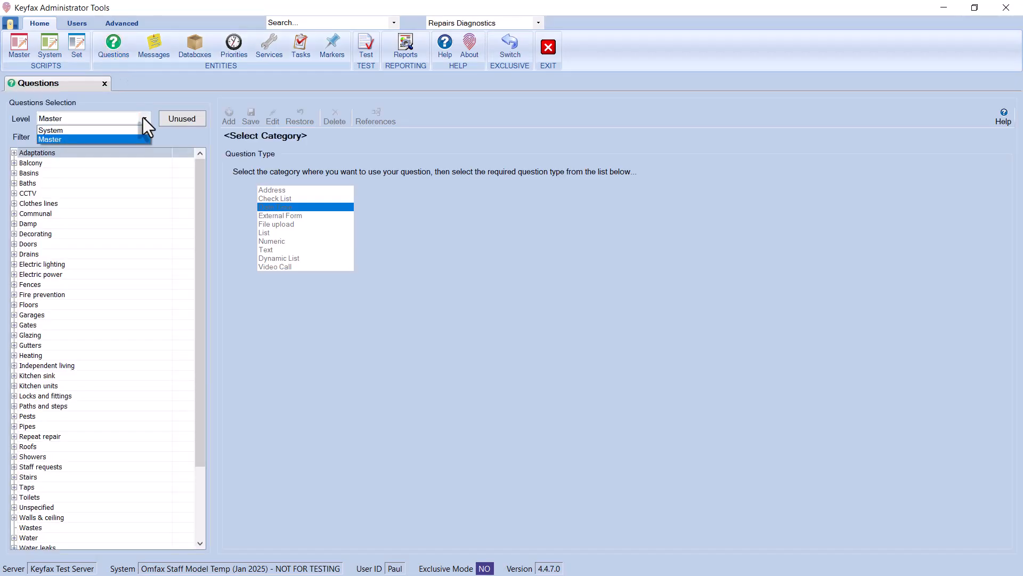
pyautogui.click(104, 129)
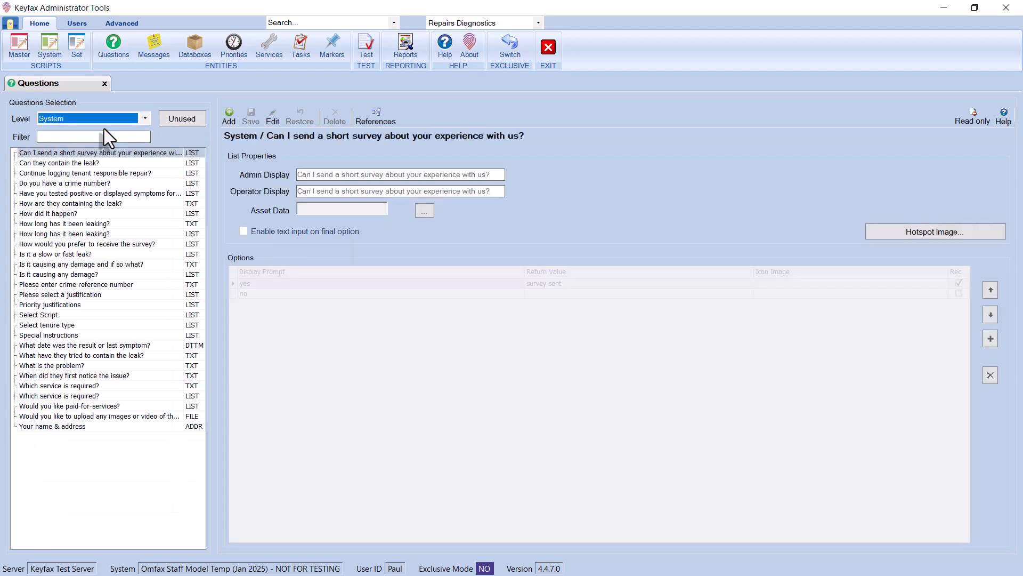
pyautogui.click(229, 116)
pyautogui.click(295, 258)
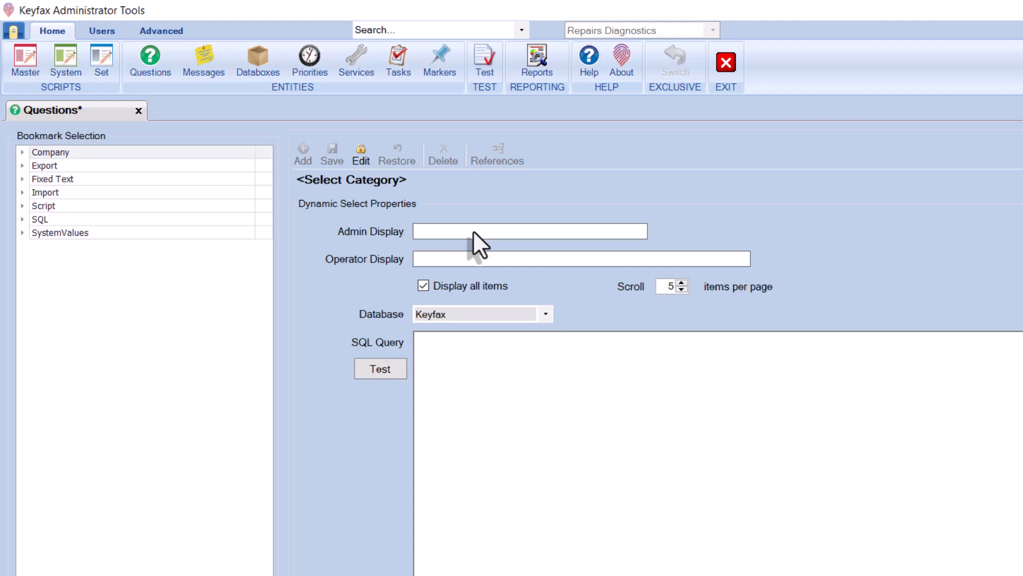
# - Set the Admin Display to "Repairs history" and the Operator Display to "Please check whether the repair has been raised previously before you continue"
pyautogui.click(473, 231)
pyautogui.write('Repairs history')
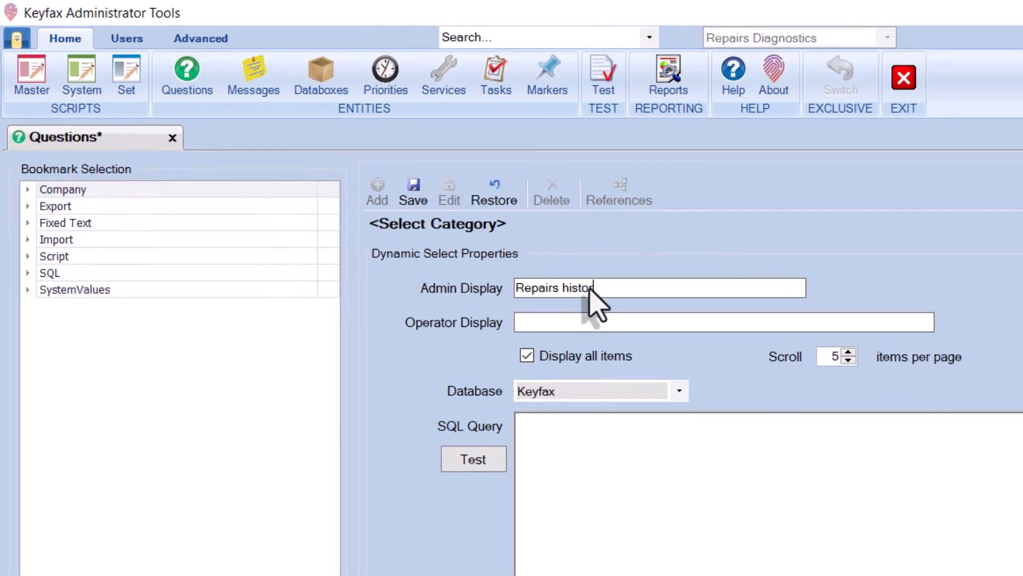
pyautogui.press('Tab')
pyautogui.write('Please check whether the repair h')
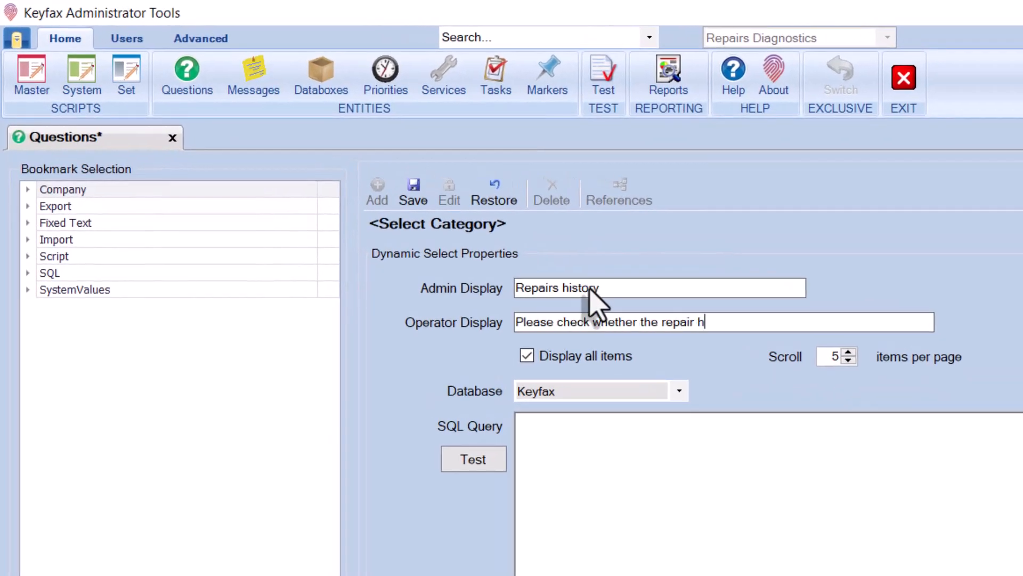
pyautogui.write('as been raised previously before you continue')
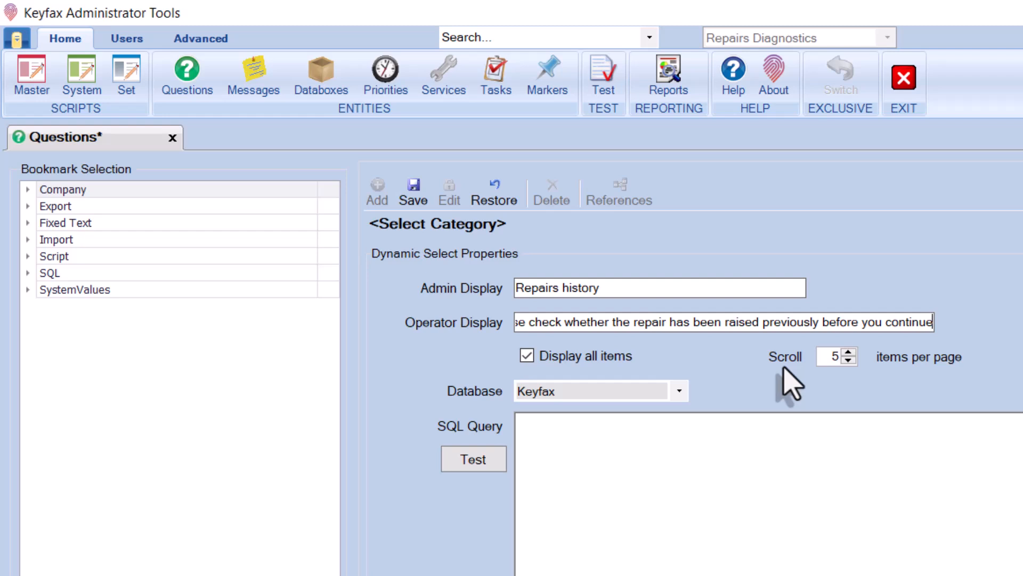
# - Keep the Keyfax database and paste the SQL query listing previous orders plus Yes/No options into the SQL Query box
pyautogui.click(678, 391)
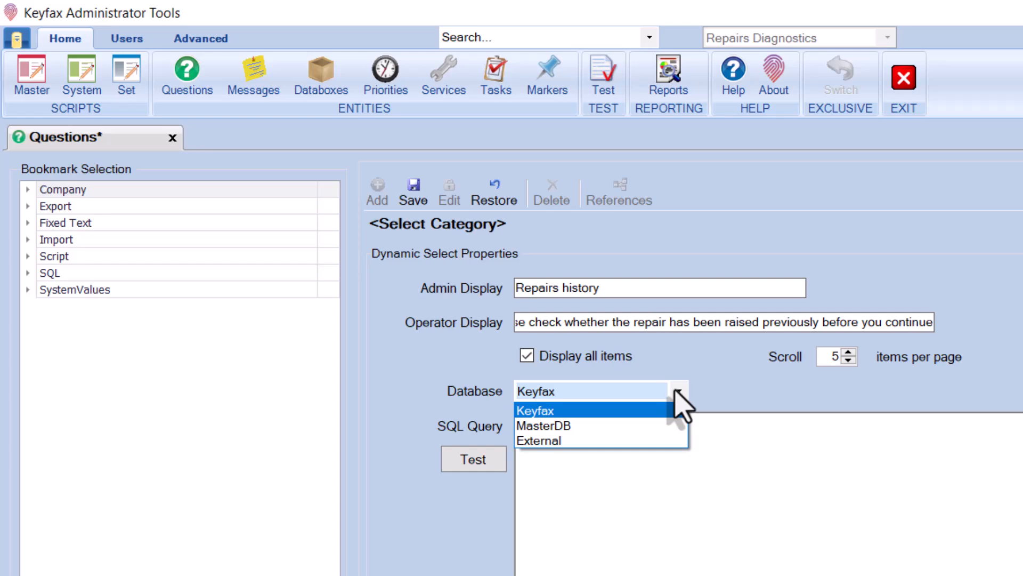
pyautogui.click(677, 394)
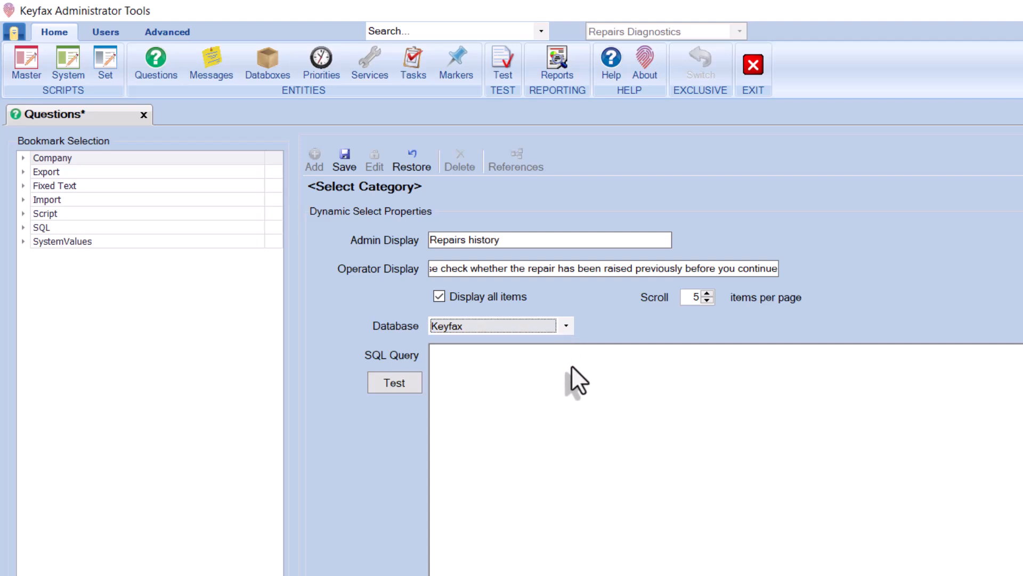
pyautogui.click(572, 366)
pyautogui.write("SELECT 'Yes - The order has already been raised' D, '1' V UNION SELECT 'No - This is a new order' D, '2' V UNION  SELECT 'ORDER RAISED - ' + o.TopicDesc D, '1' V FROM dbo.syOrder AS o JOIN dbo.sySubOrders s ON o.index_id=s.orderindex WHERE o.Asset_ID = '{Import.AssetId}' AND o.TopicDesc LIKE '%{Script.Topic}%' AND DATEDIFF(mm, o.Created, GETDATE()) < 24 ORDER BY V ASC")
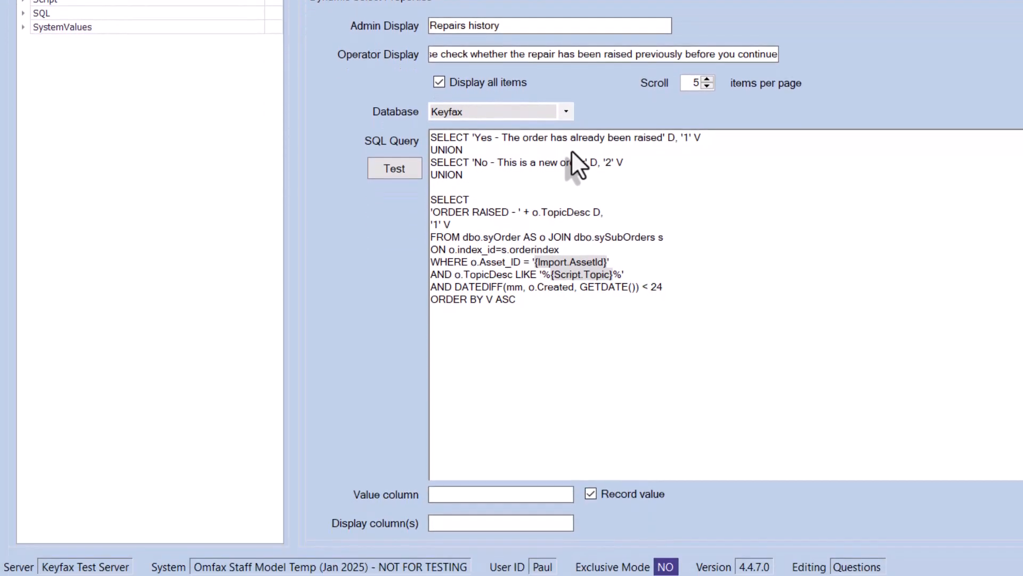
# - Set the value column to V and the display column to D
pyautogui.click(466, 497)
pyautogui.write('V')
pyautogui.click(479, 521)
pyautogui.write('D')
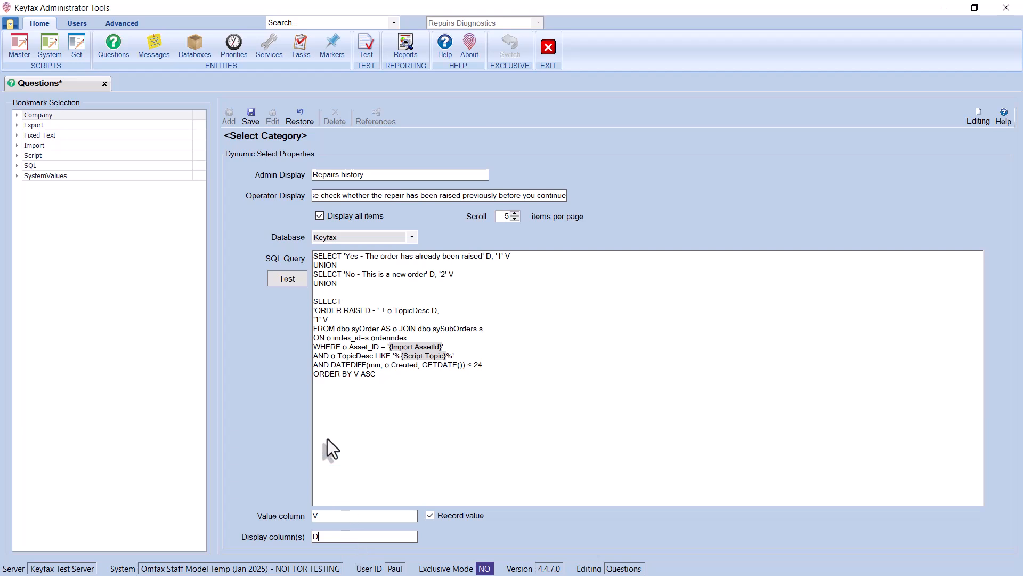
# - Test the query with Import.AssetId T26 and Script.Topic Basins
pyautogui.click(287, 279)
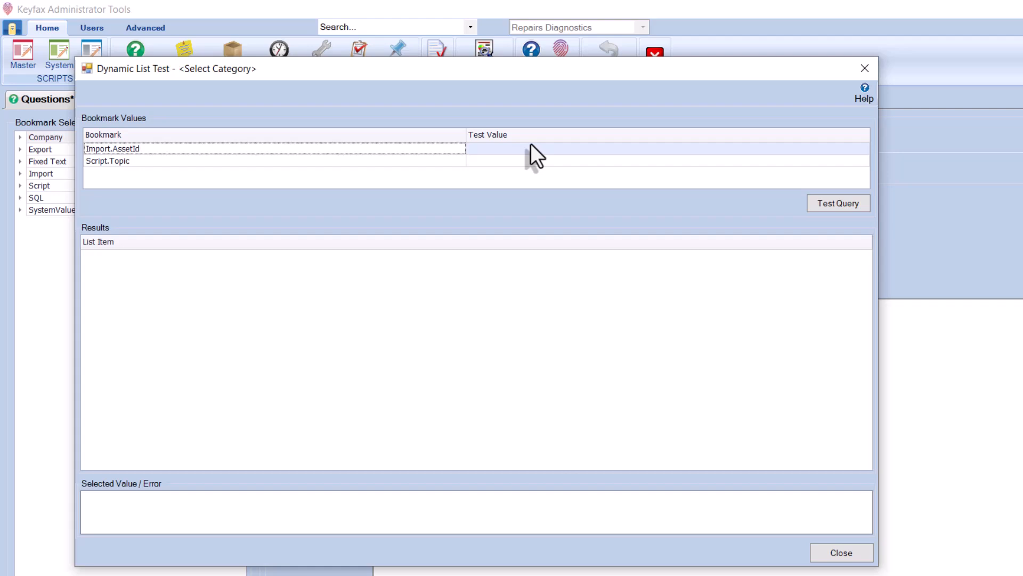
pyautogui.click(447, 122)
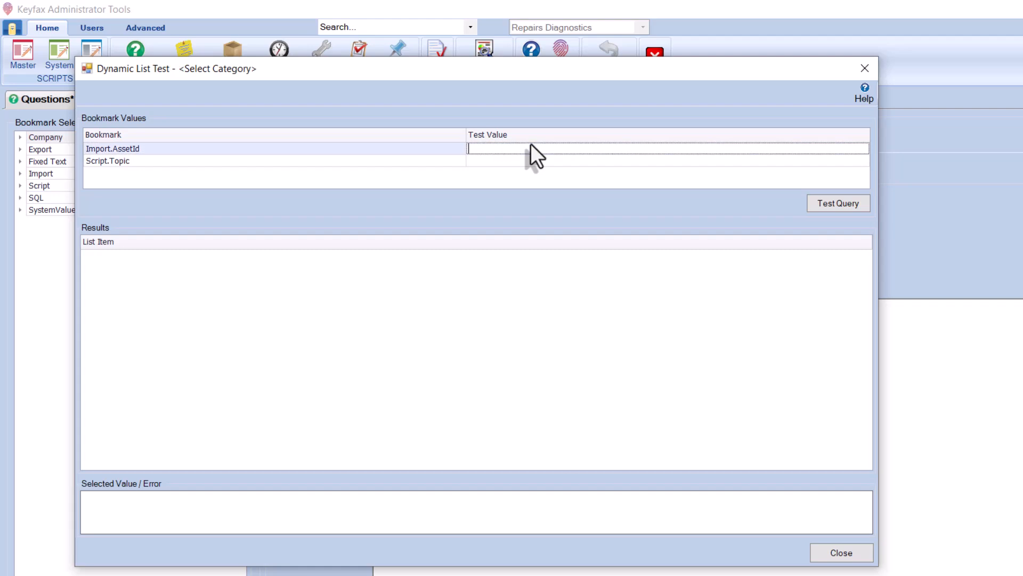
pyautogui.write('T26')
pyautogui.click(545, 160)
pyautogui.write('Basins')
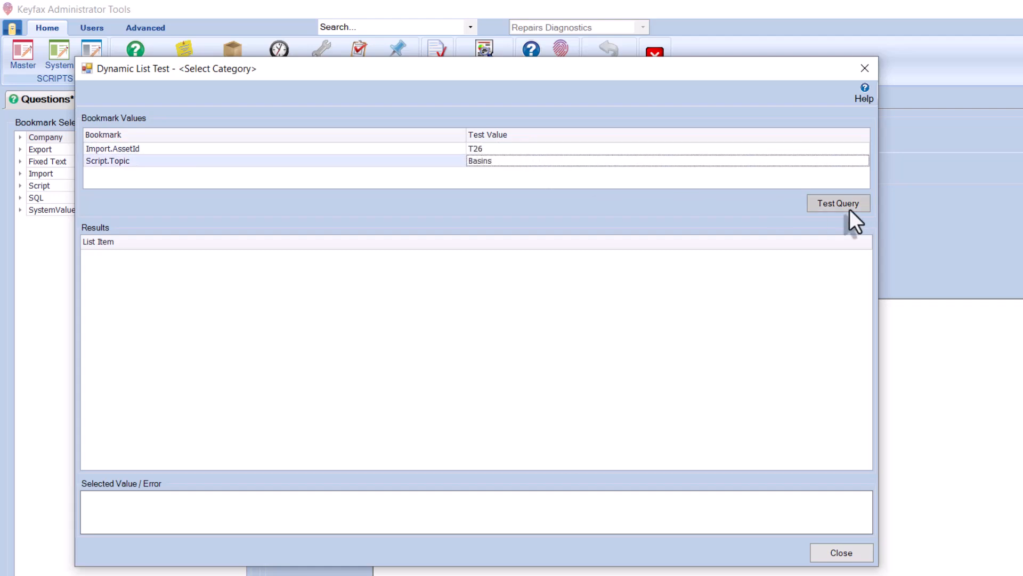
pyautogui.click(850, 208)
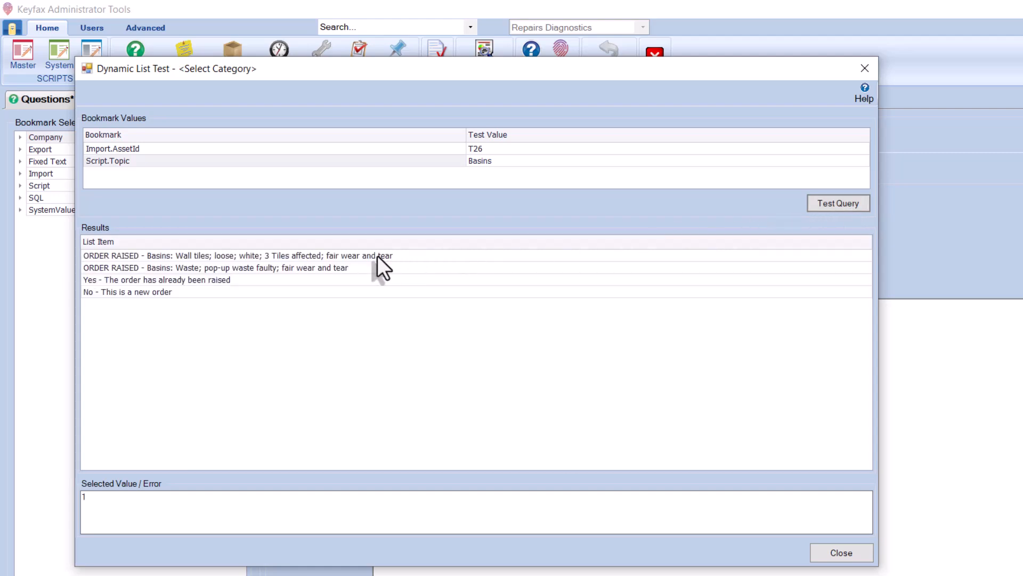
# - Select the result rows to check their returned values, then close the test window
pyautogui.click(377, 256)
pyautogui.click(341, 268)
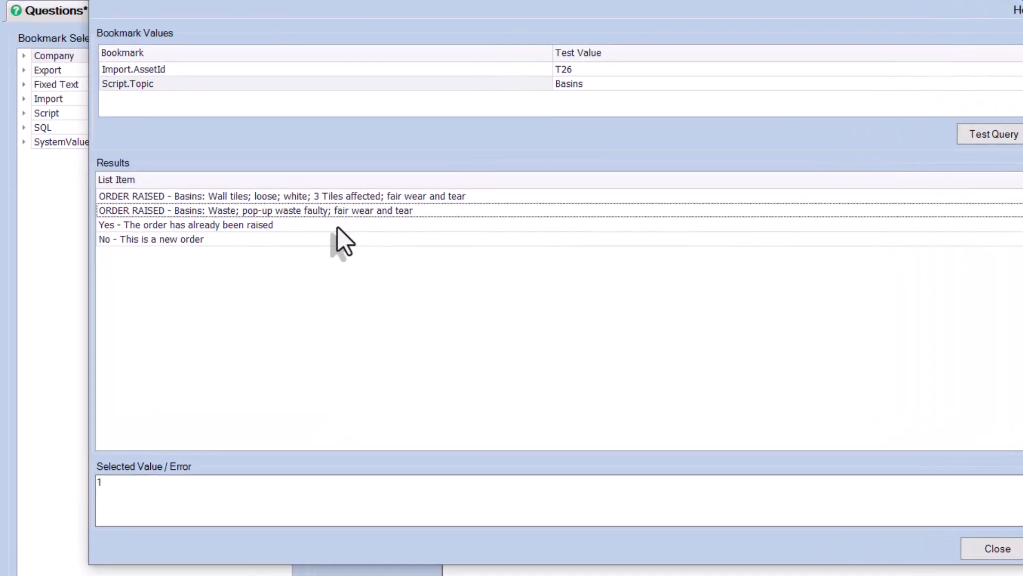
pyautogui.click(337, 227)
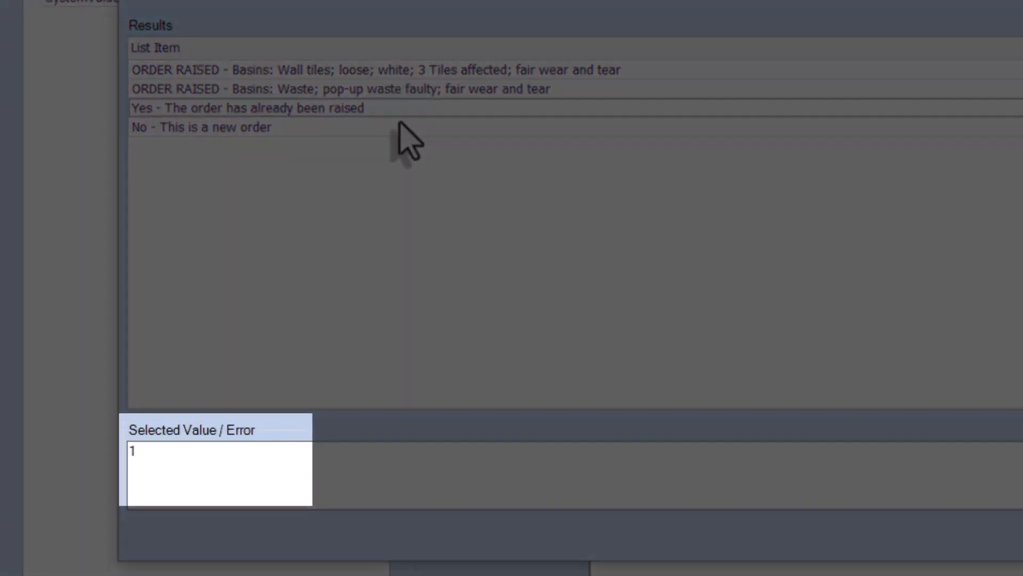
pyautogui.click(280, 240)
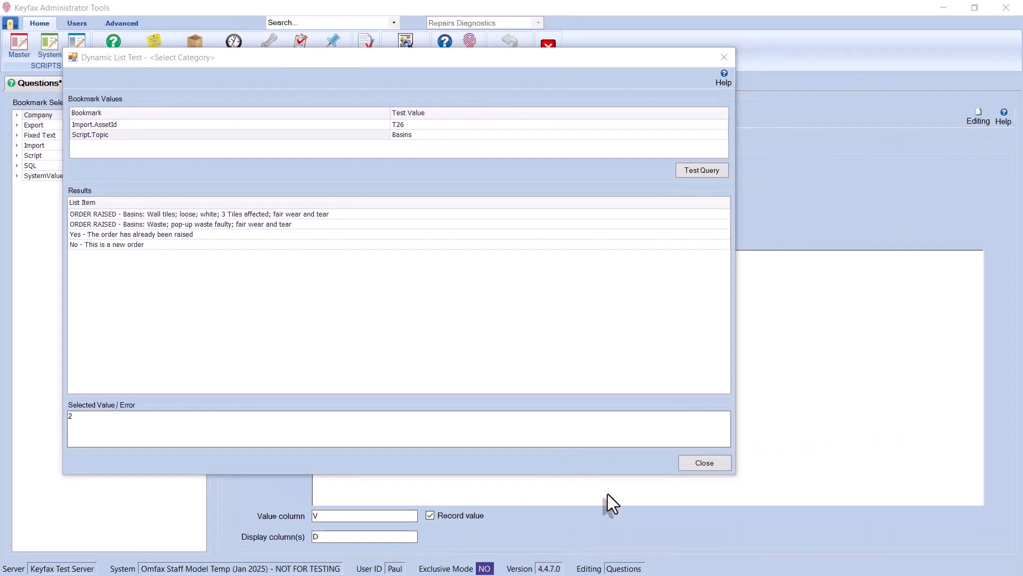
pyautogui.click(713, 466)
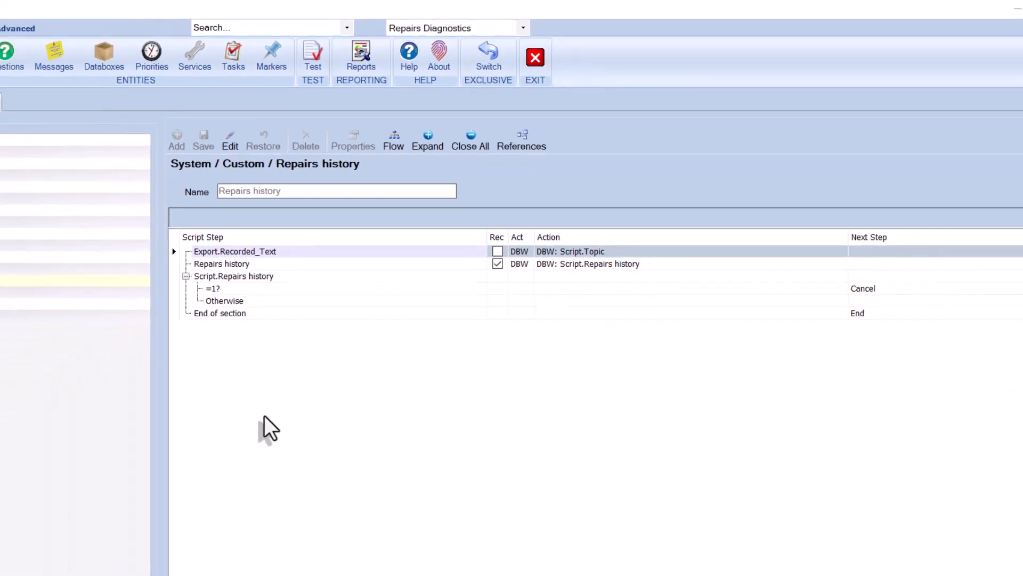
# - Edit the Master Fences / Fencepost script, insert the Repairs history system script link at its start, and save
pyautogui.click(20, 46)
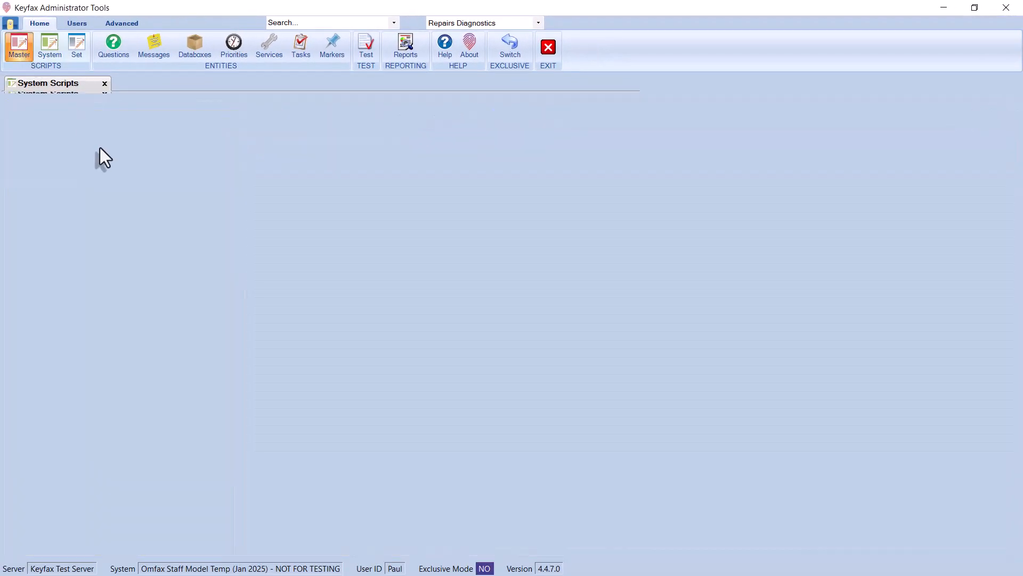
pyautogui.click(14, 240)
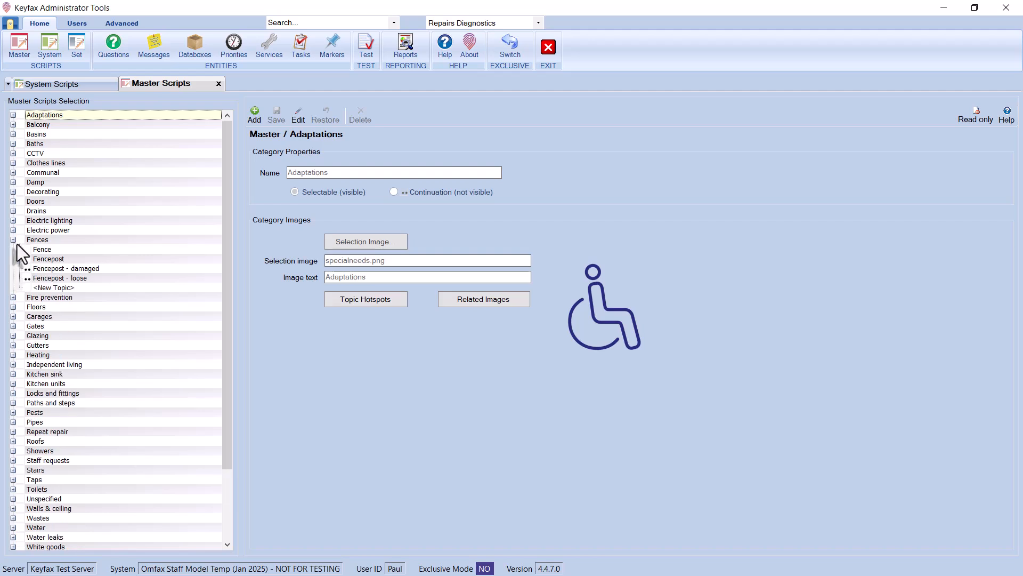
pyautogui.click(51, 258)
pyautogui.click(298, 115)
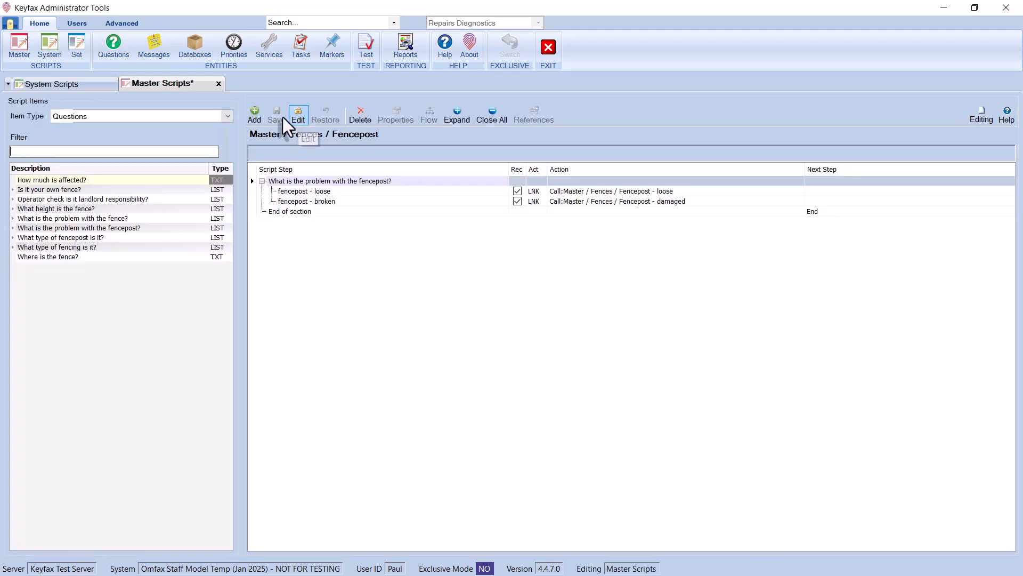
pyautogui.click(224, 117)
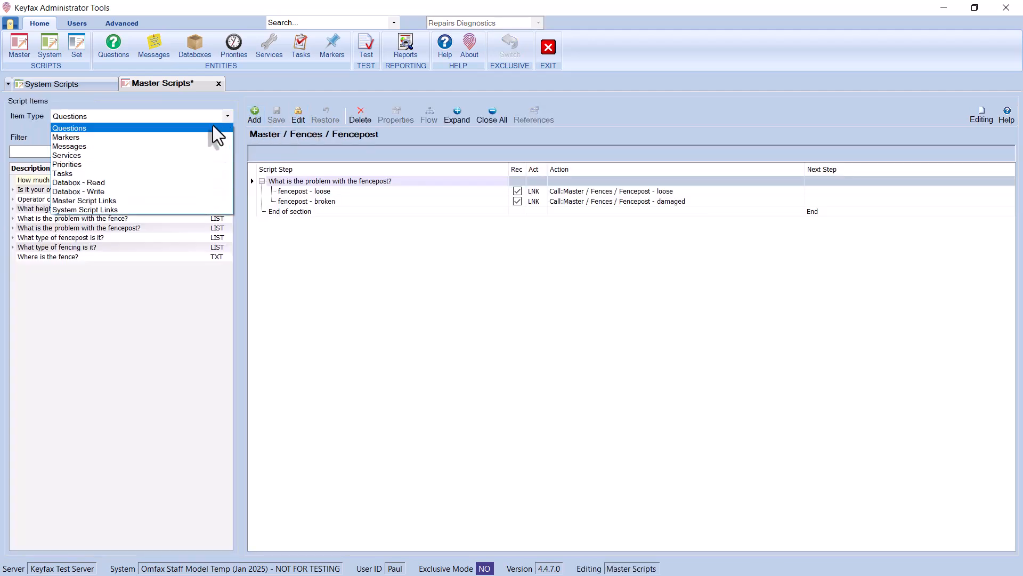
pyautogui.click(95, 210)
pyautogui.moveTo(56, 226); pyautogui.dragTo(279, 181)
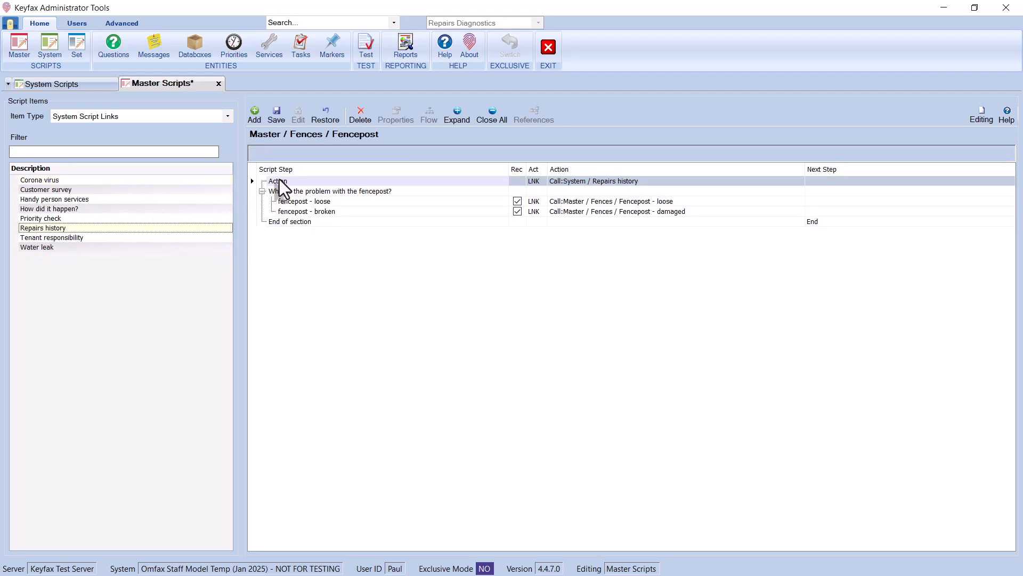
pyautogui.click(276, 118)
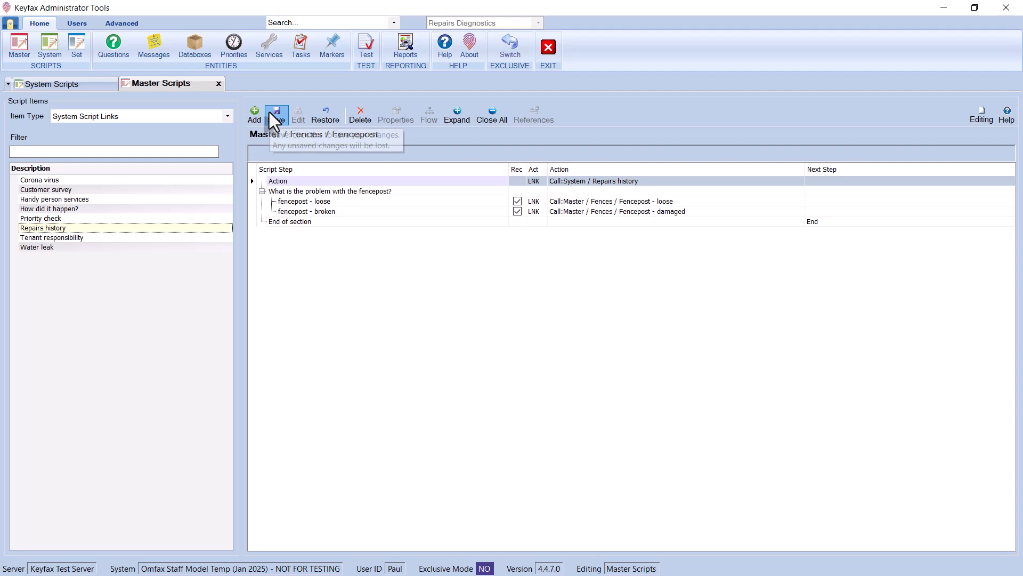
# - Start a script test with Property ID and Asset ID both set to T26
pyautogui.click(367, 48)
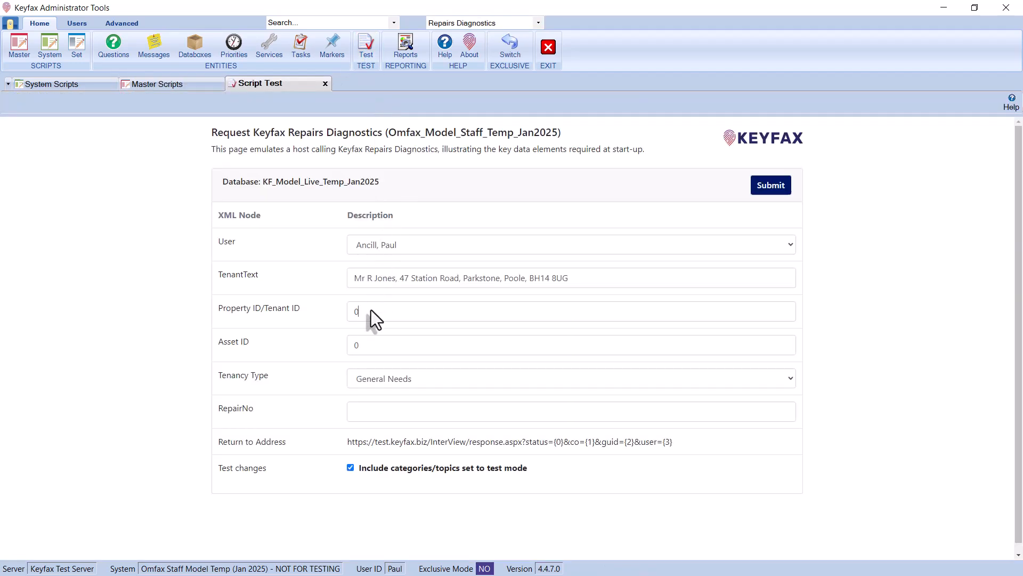
pyautogui.click(371, 310)
pyautogui.write('T26')
pyautogui.press('Tab')
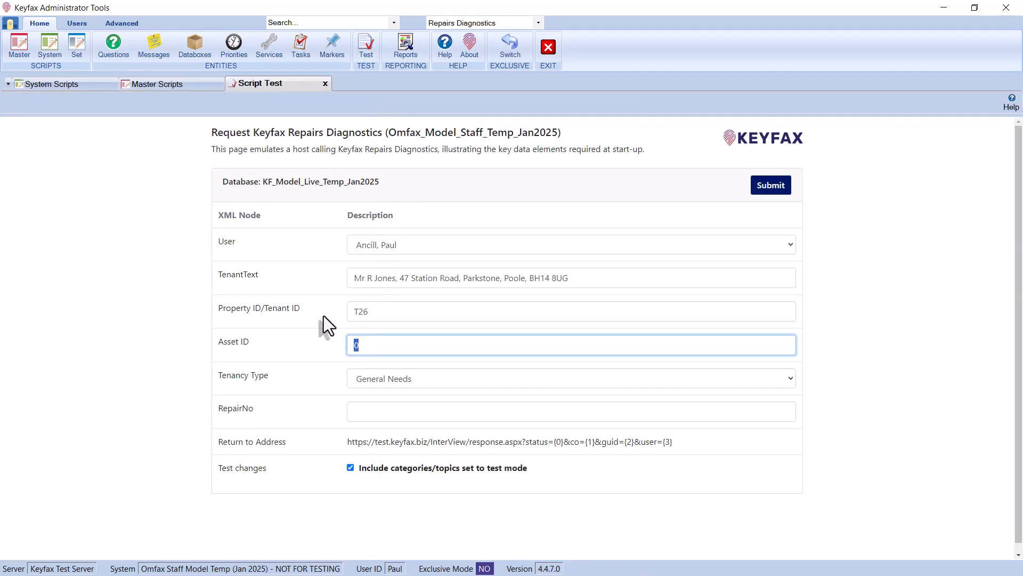
pyautogui.write('T26')
pyautogui.click(767, 186)
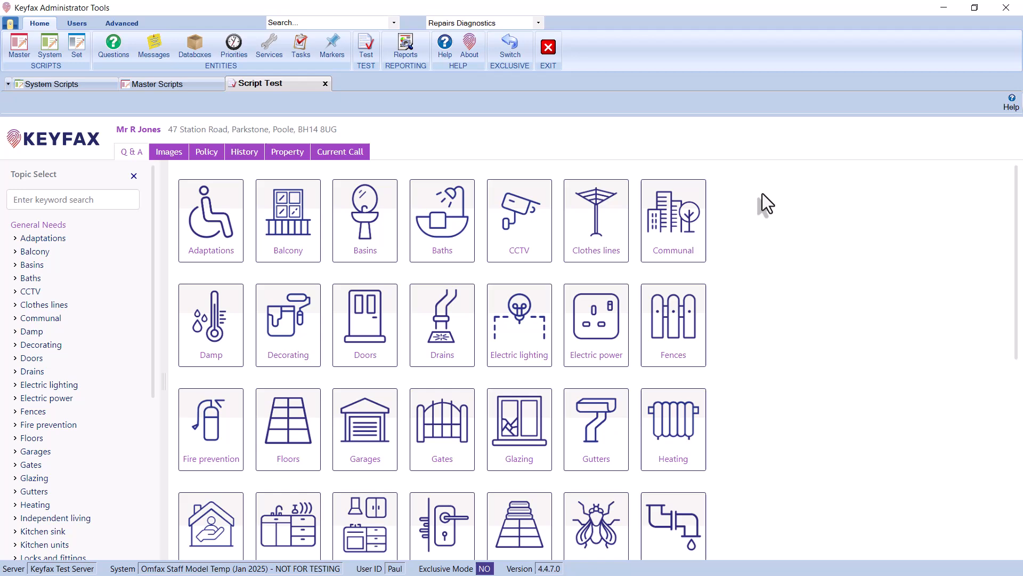
# - Log a Fences Fencepost call answering new order, fencepost - broken and fair wear and tear
pyautogui.click(682, 308)
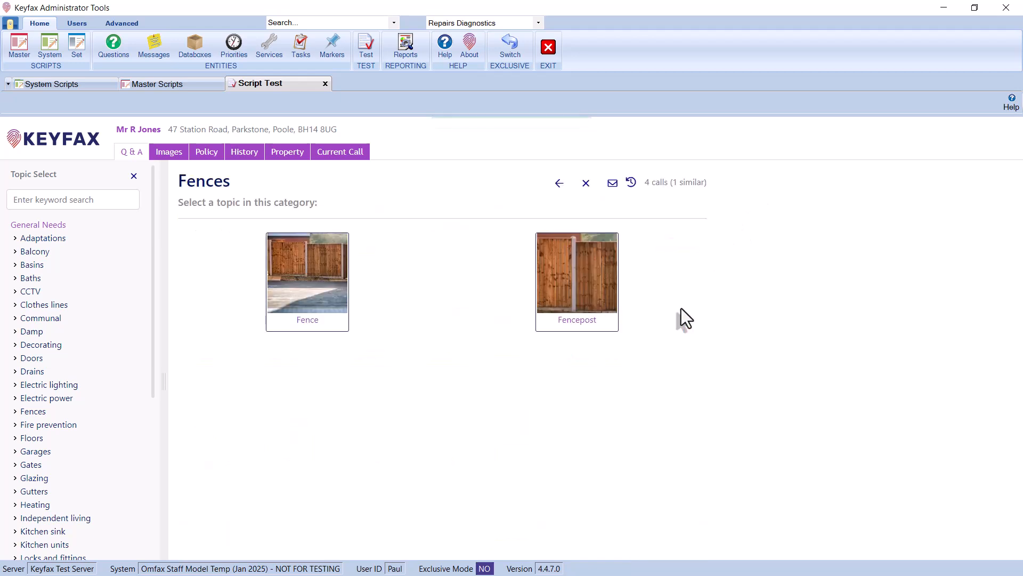
pyautogui.click(567, 266)
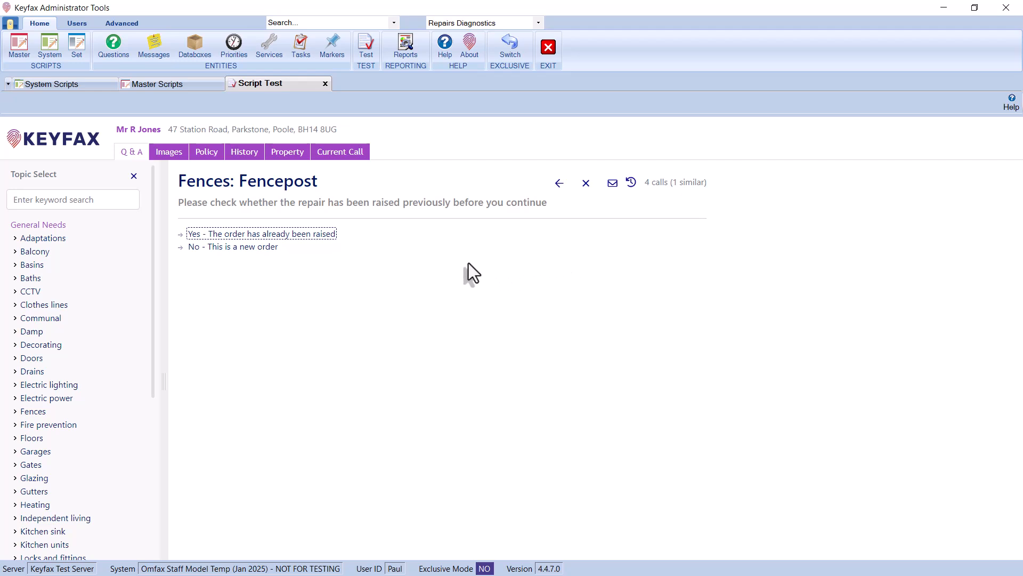
pyautogui.click(237, 248)
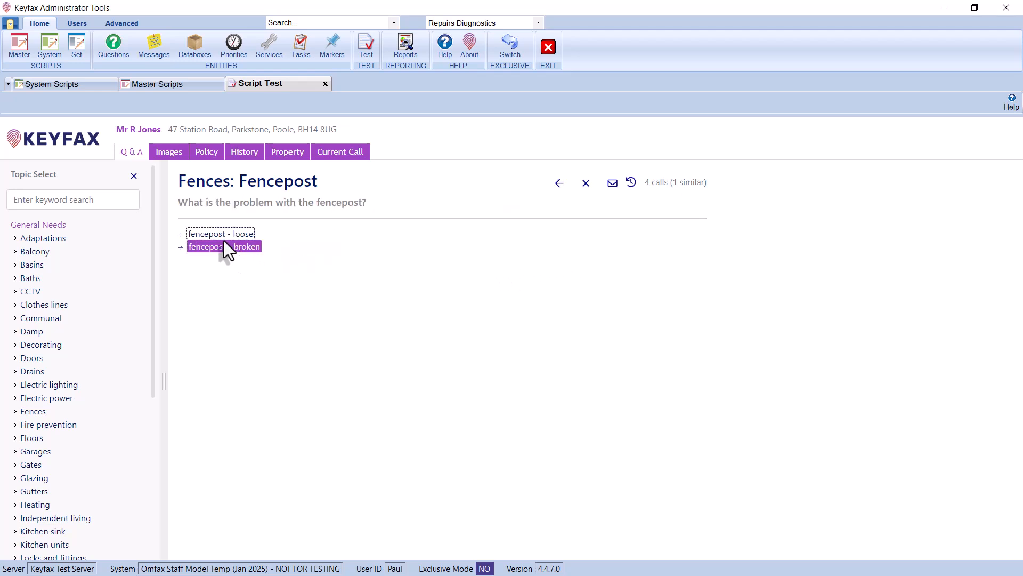
pyautogui.click(223, 247)
pyautogui.click(208, 307)
pyautogui.click(198, 246)
pyautogui.click(198, 246)
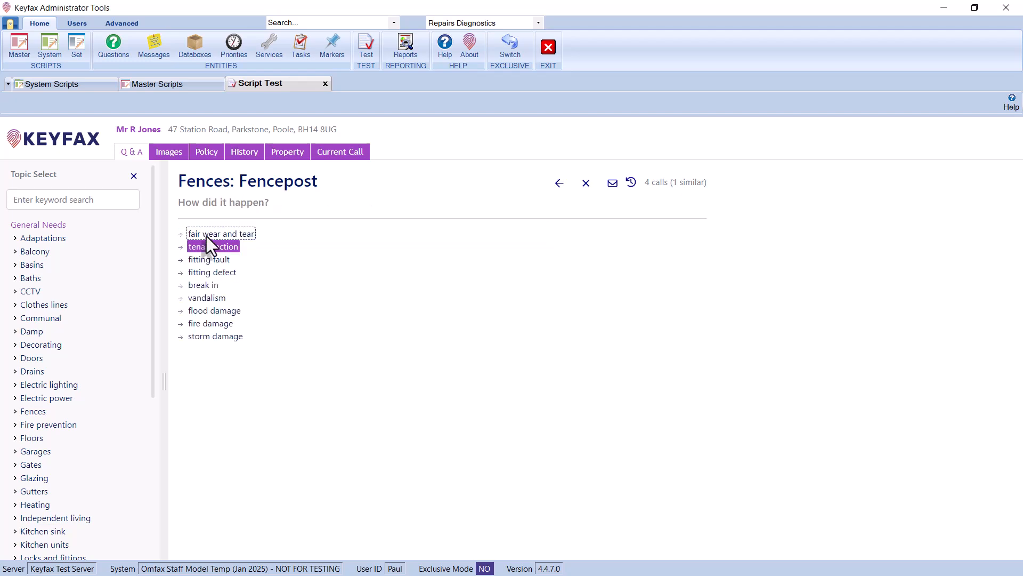
pyautogui.click(206, 236)
# - Restart the script test with both IDs set to T26 and reopen the Fences Fencepost topic
pyautogui.click(516, 242)
pyautogui.click(489, 171)
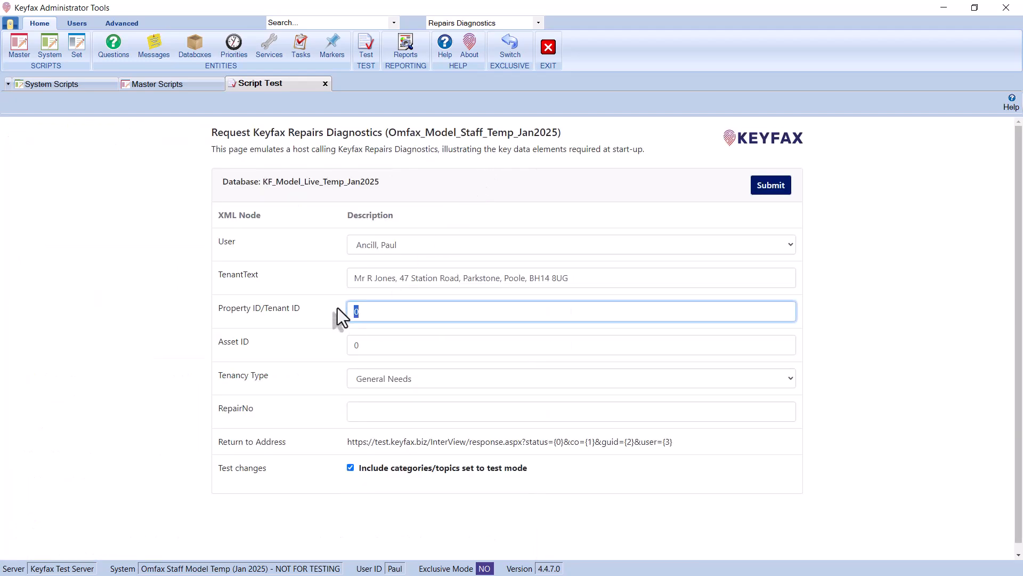
pyautogui.write('T26')
pyautogui.press('Tab')
pyautogui.write('T26')
pyautogui.click(771, 185)
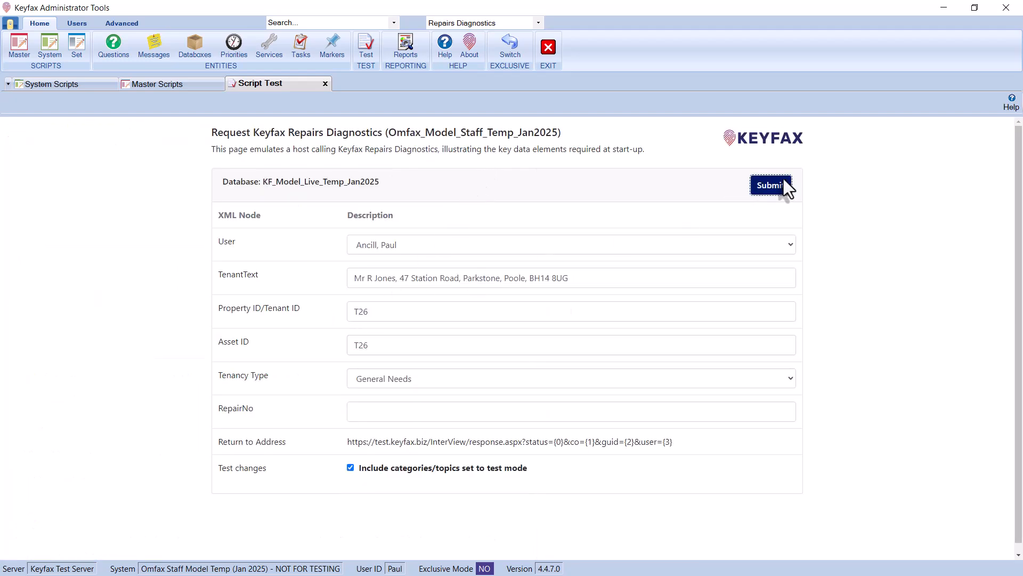
pyautogui.click(668, 305)
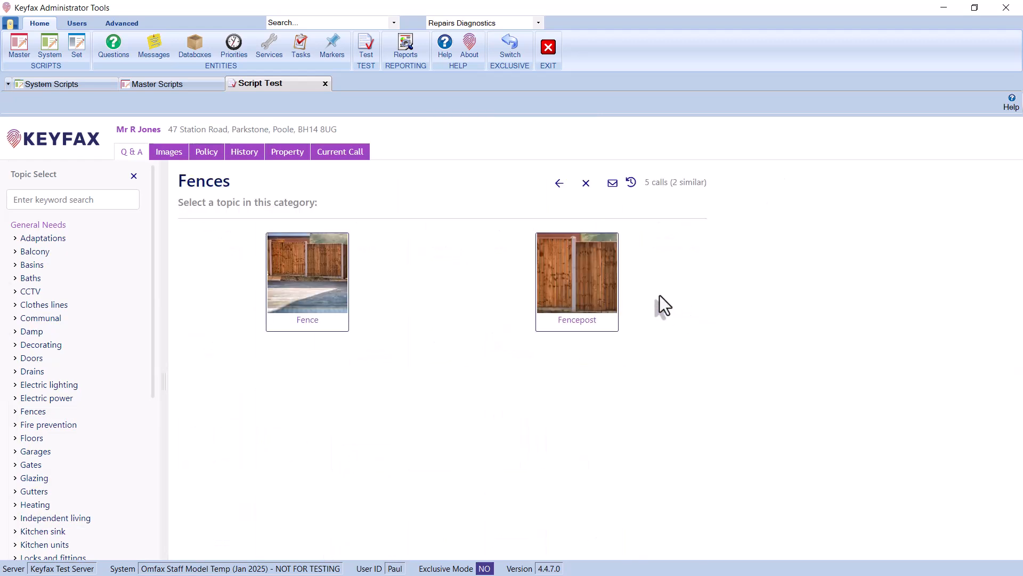
pyautogui.click(586, 275)
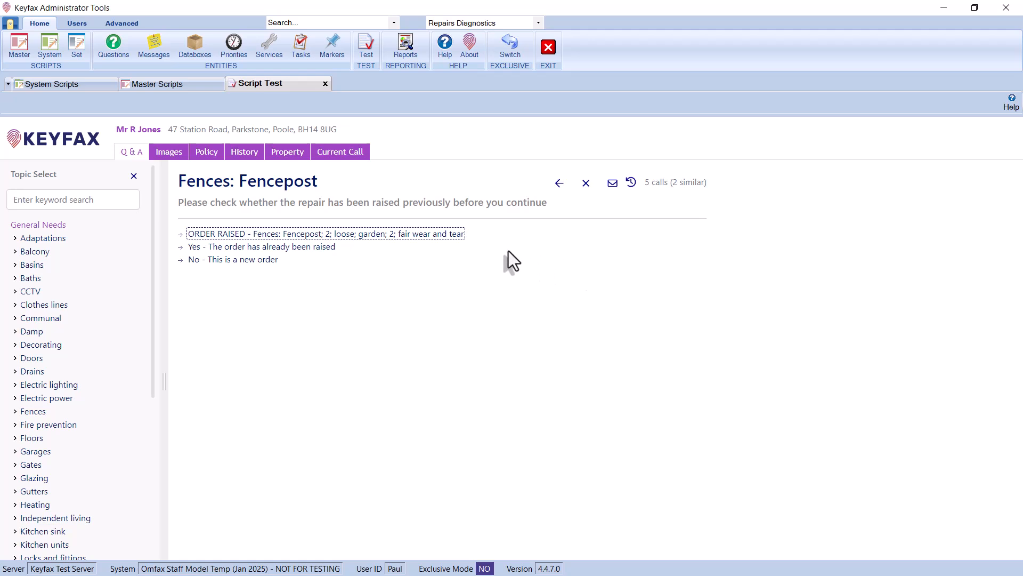
# - Choose the already-raised fencepost order from the repairs history list, then reopen the Fences Fencepost topic
pyautogui.click(447, 239)
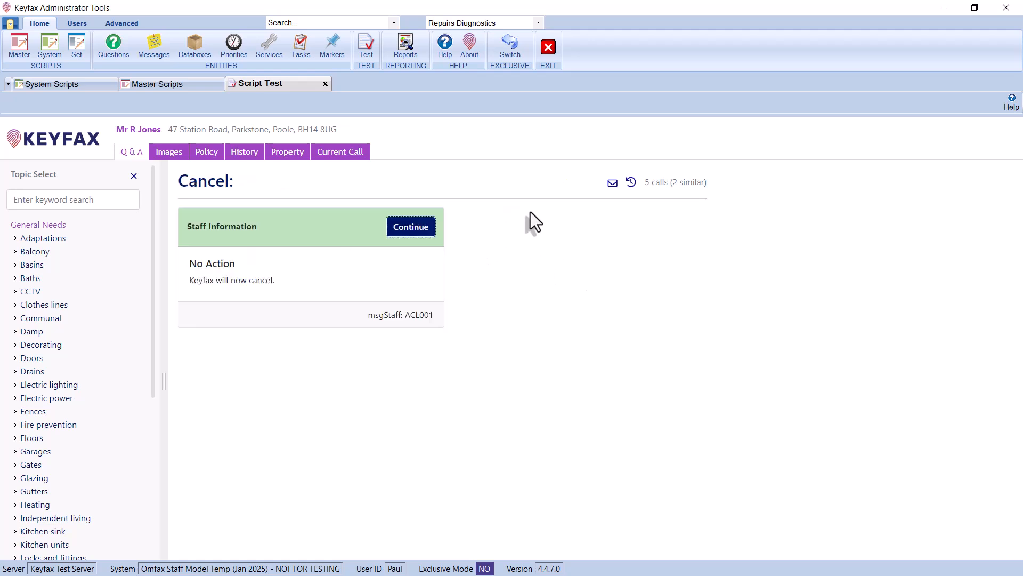
pyautogui.click(38, 414)
pyautogui.click(596, 279)
pyautogui.click(306, 248)
pyautogui.click(42, 411)
pyautogui.click(557, 297)
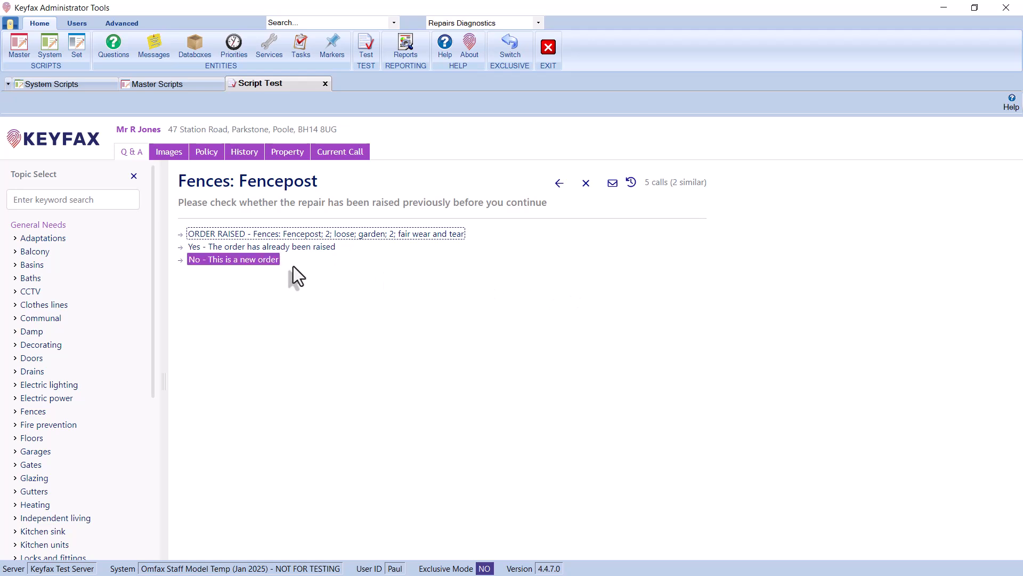
# - Answer new order, fencepost - loose, front garden, not own fence, and Yes to landlord responsibility
pyautogui.click(252, 261)
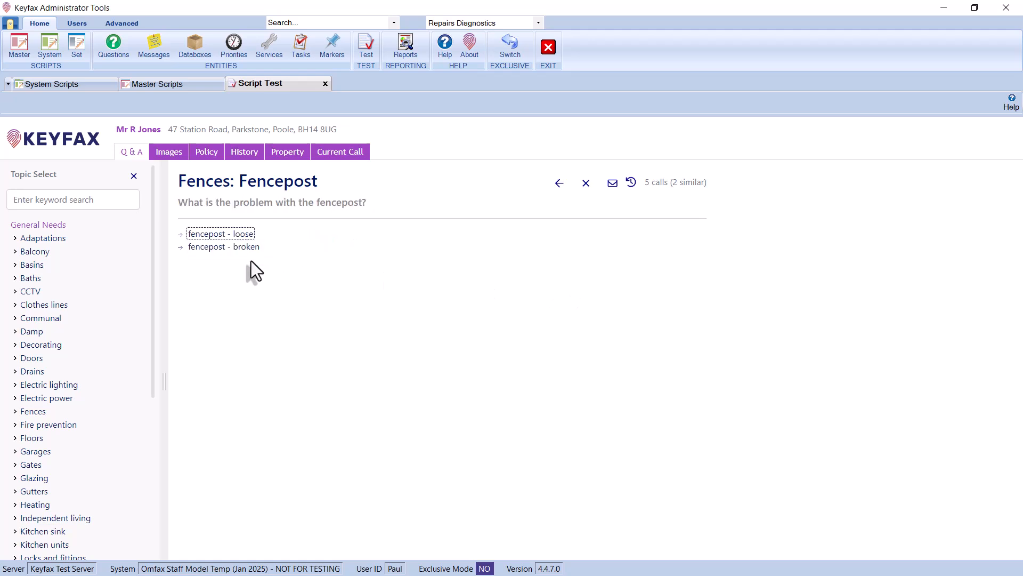
pyautogui.click(215, 235)
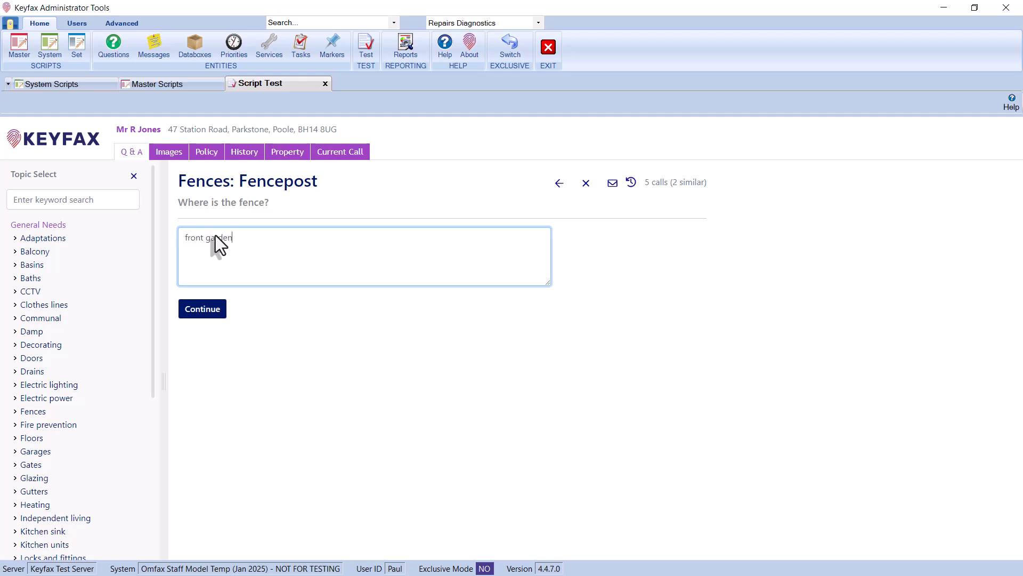
pyautogui.click(195, 311)
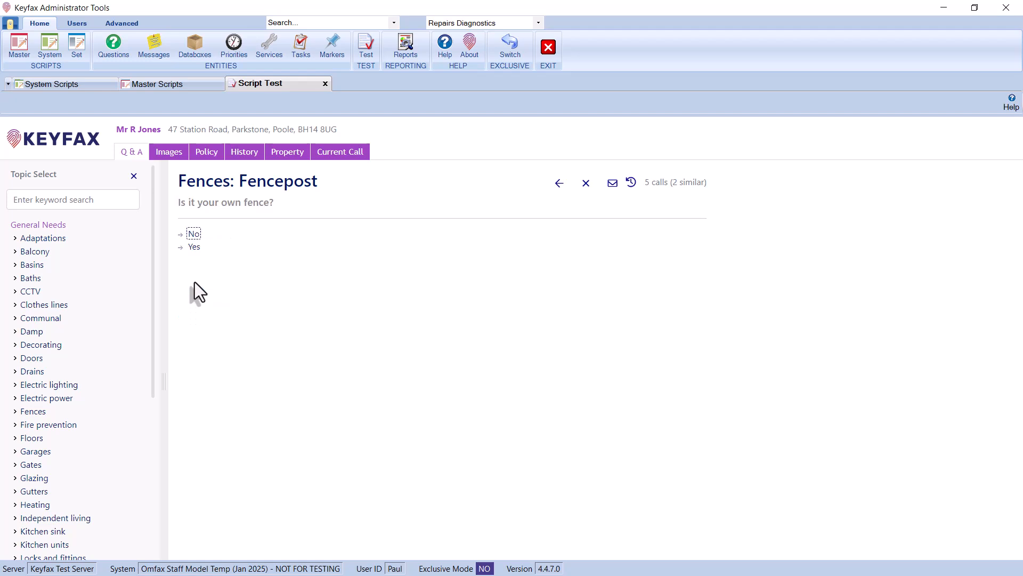
pyautogui.click(194, 234)
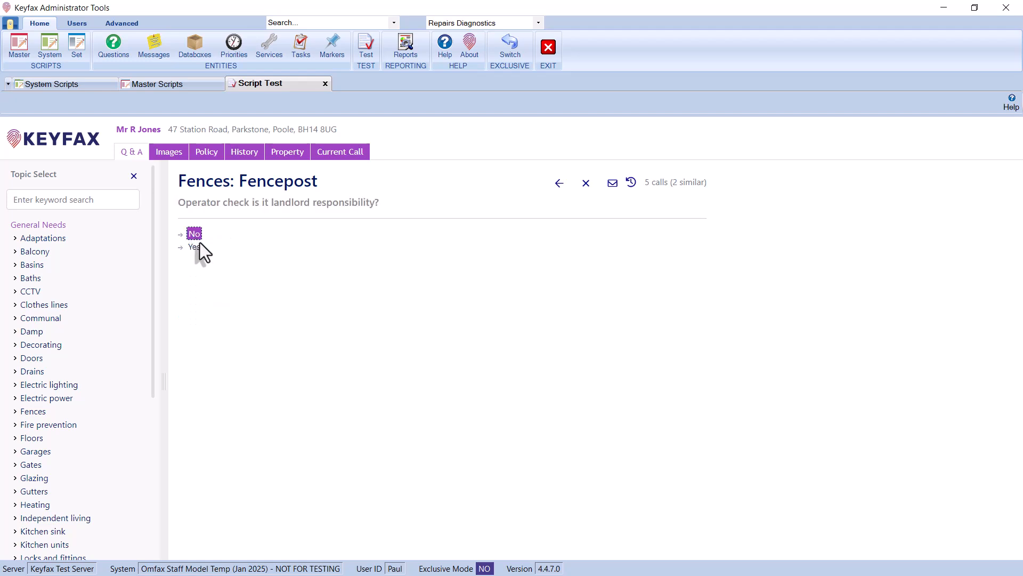
pyautogui.click(198, 247)
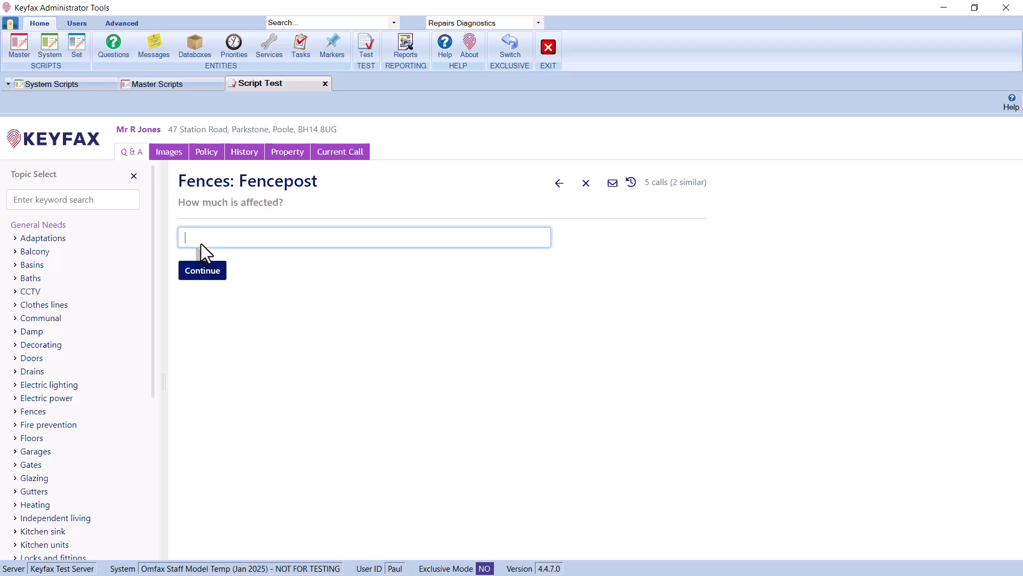
# - Enter 1 as the amount affected and choose tenant action as the cause to reach the results
pyautogui.write('1')
pyautogui.press('Return')
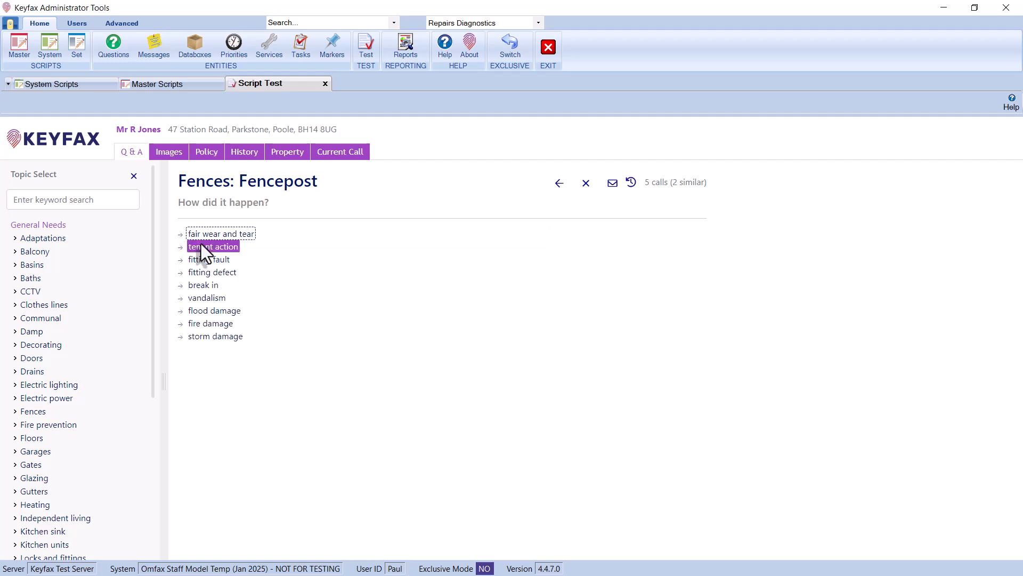
pyautogui.click(201, 246)
pyautogui.click(428, 231)
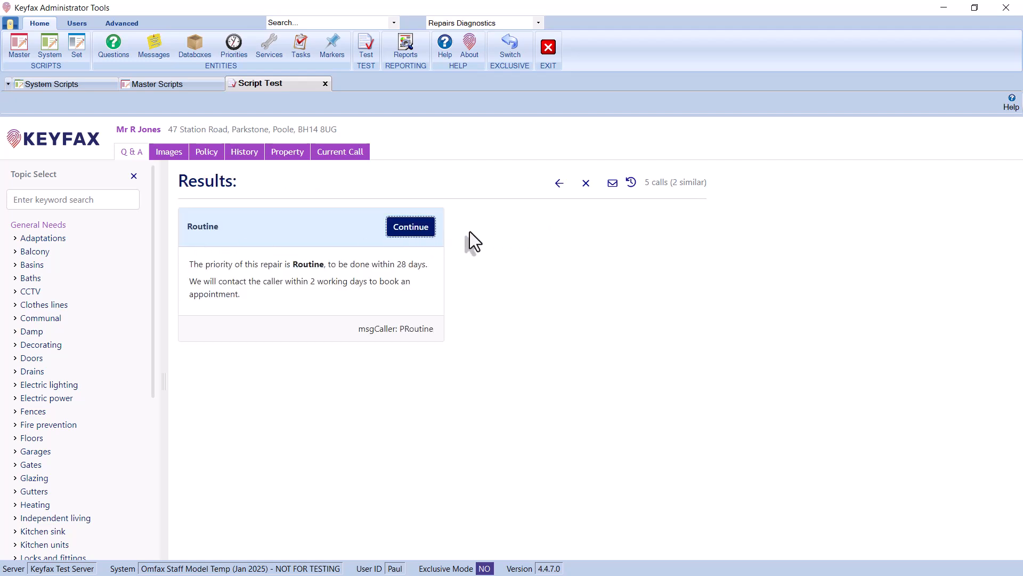